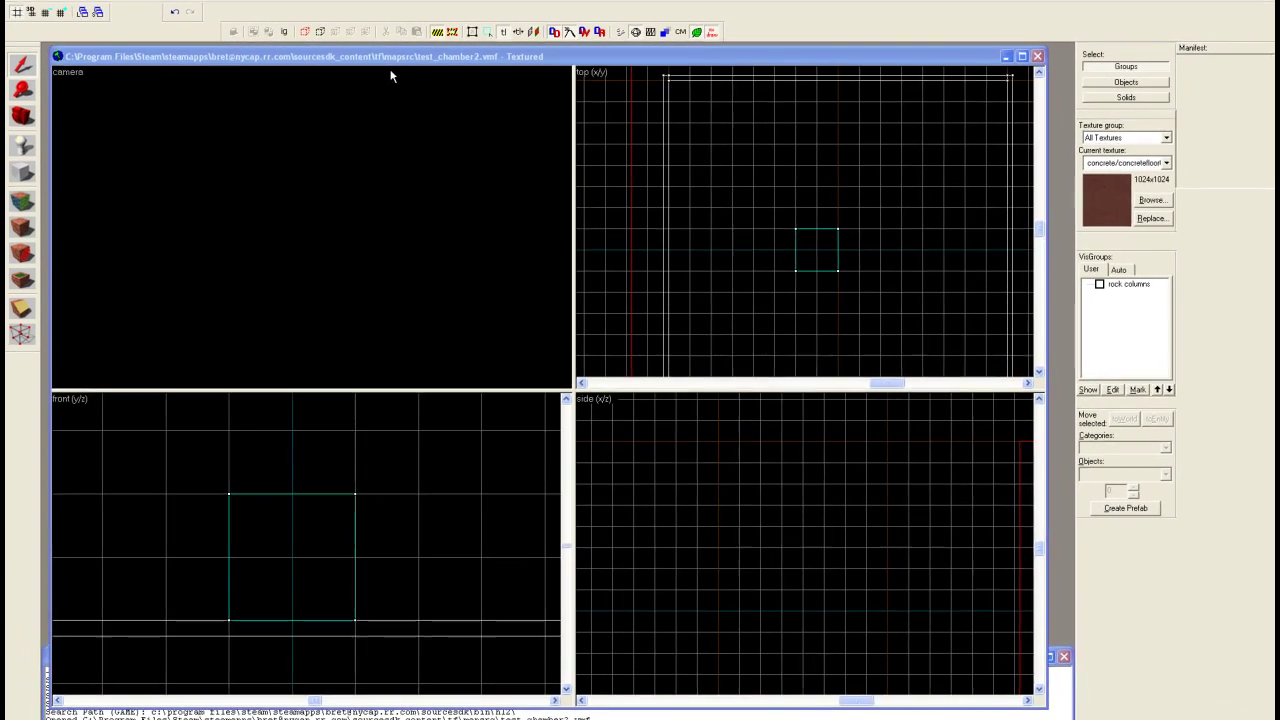
Make the 3D camera view render the textured 256-unit cube
left_click(411, 91)
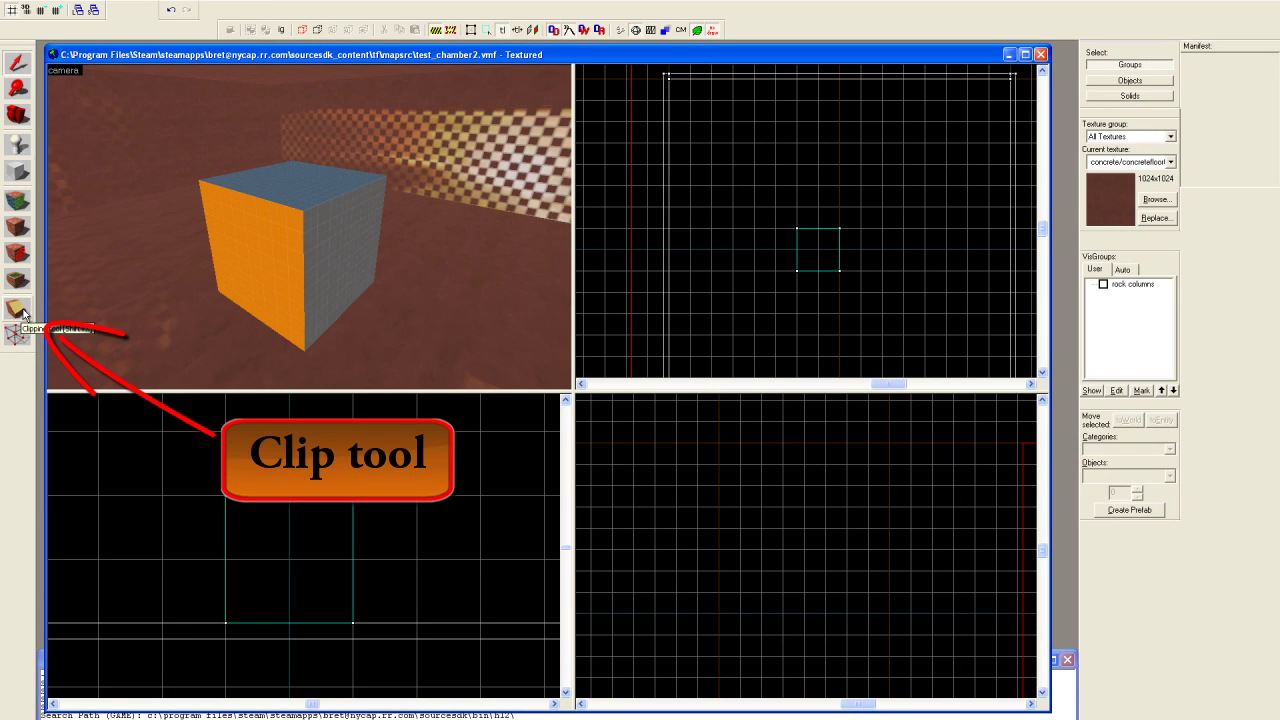
Select the cube brush and activate the Clipping tool
left_click(18, 310)
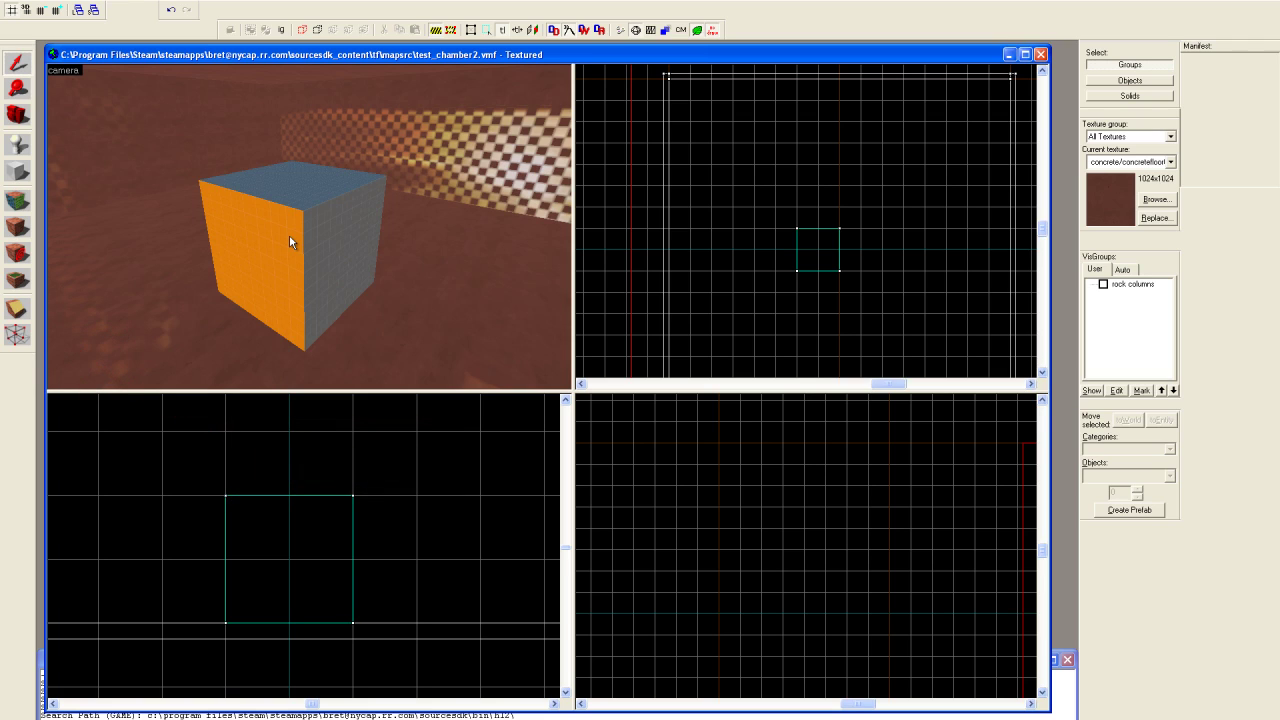
left_click(290, 237)
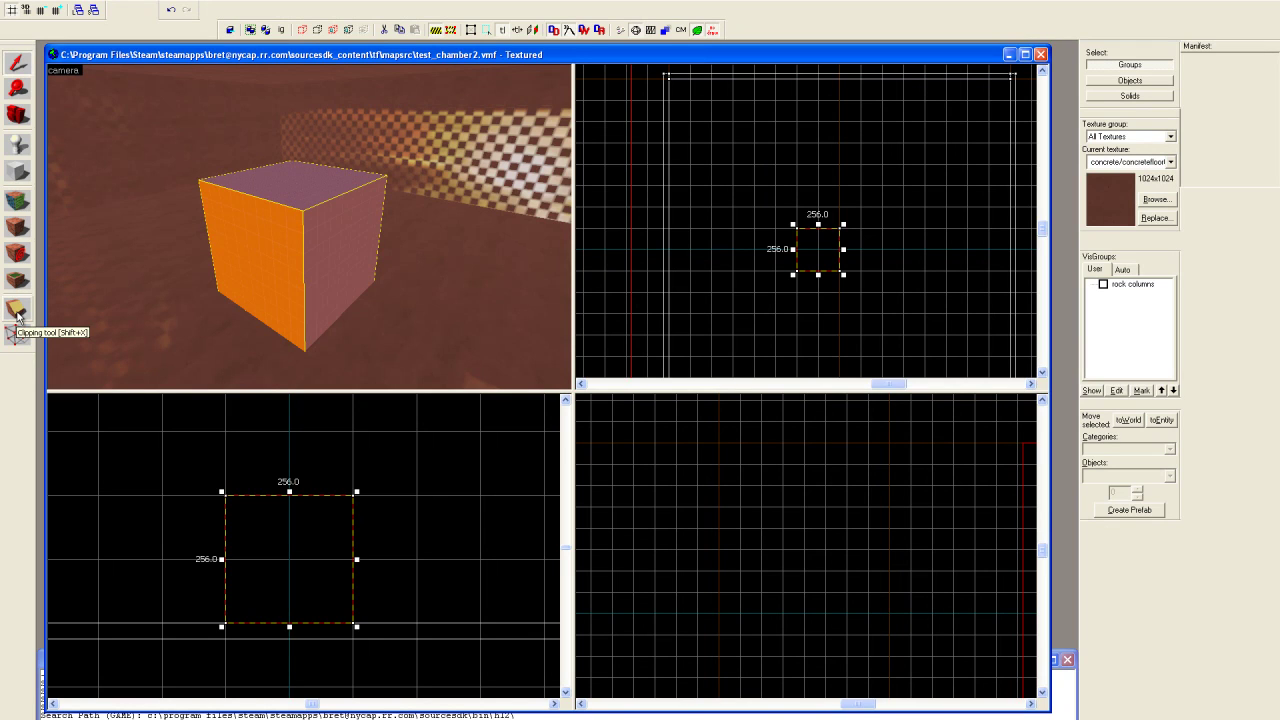
left_click(17, 315)
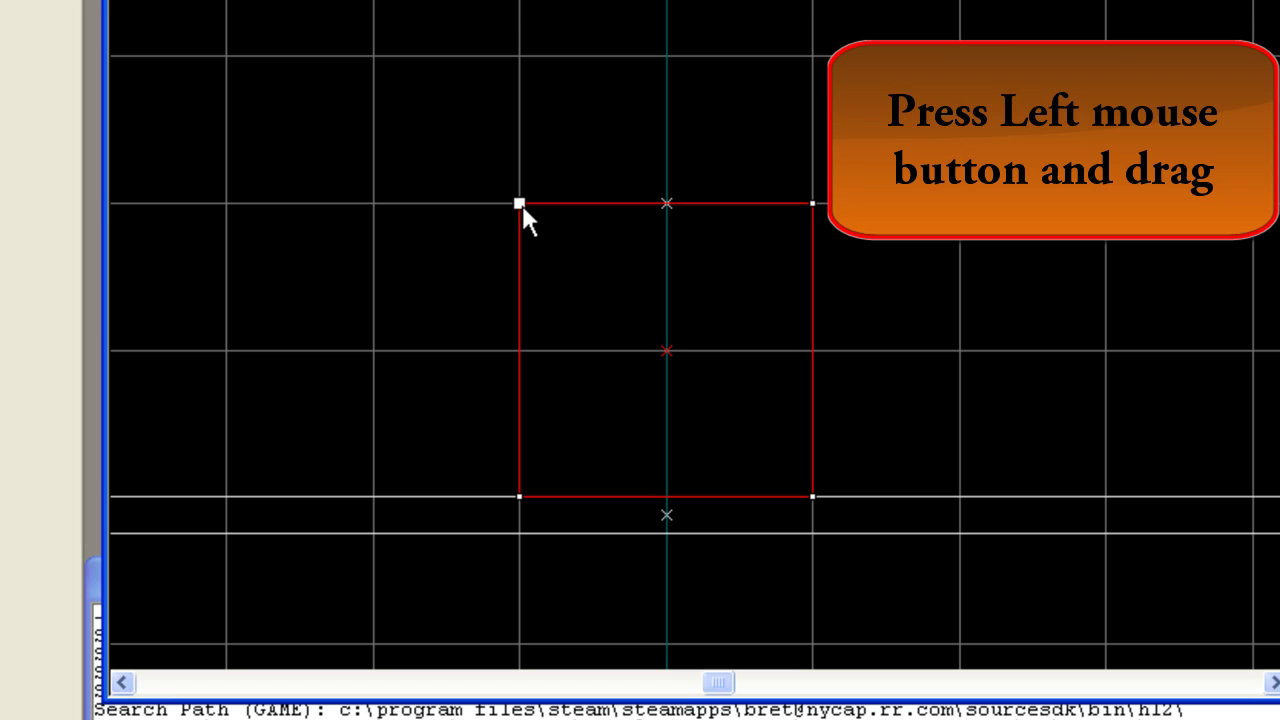
Clip the cube along a top-left to bottom-right diagonal, leaving a sloped wedge
left_click_drag(545, 225, 797, 497)
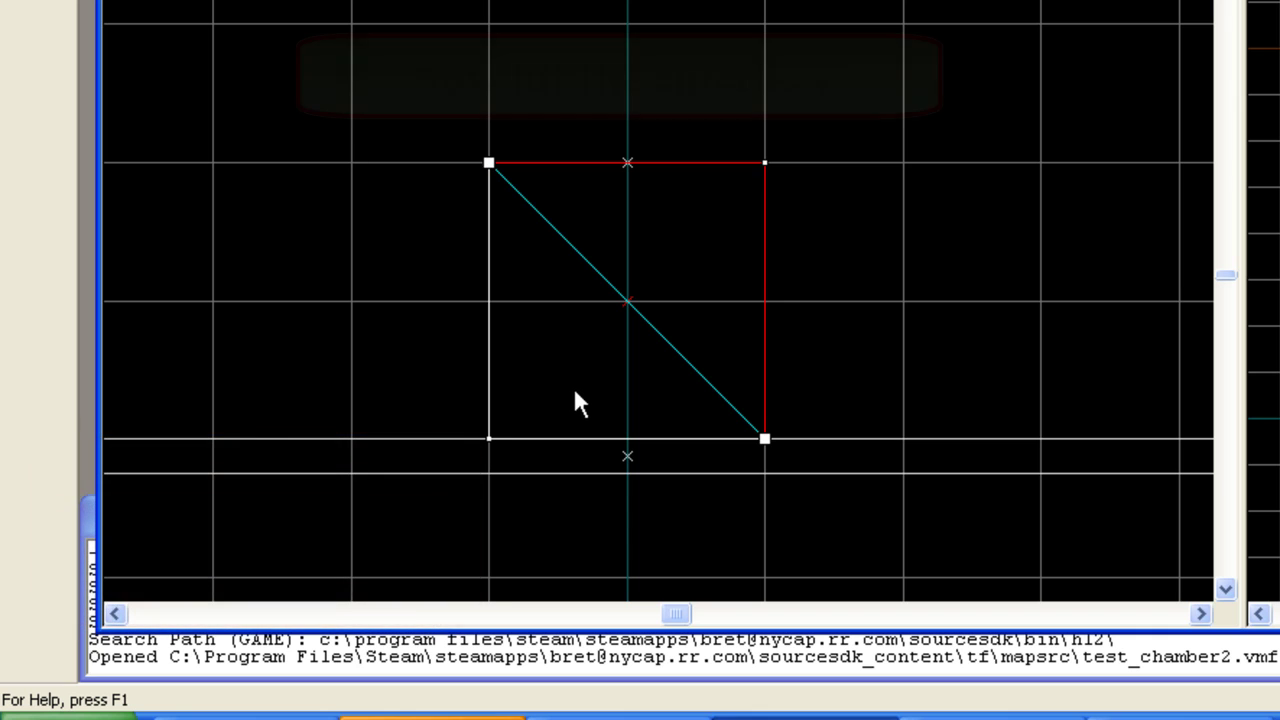
key("Return")
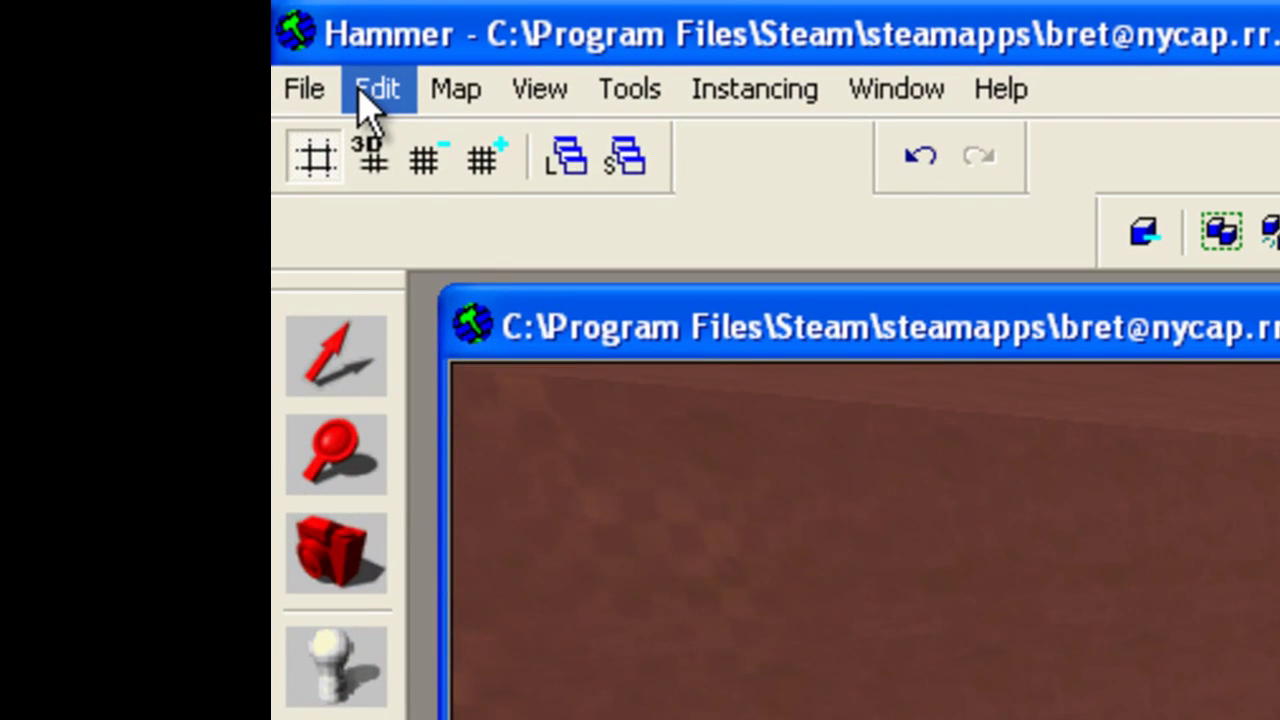
Undo the clip to restore the full cube, reselect it, and reactivate the Clipping tool
left_click(343, 60)
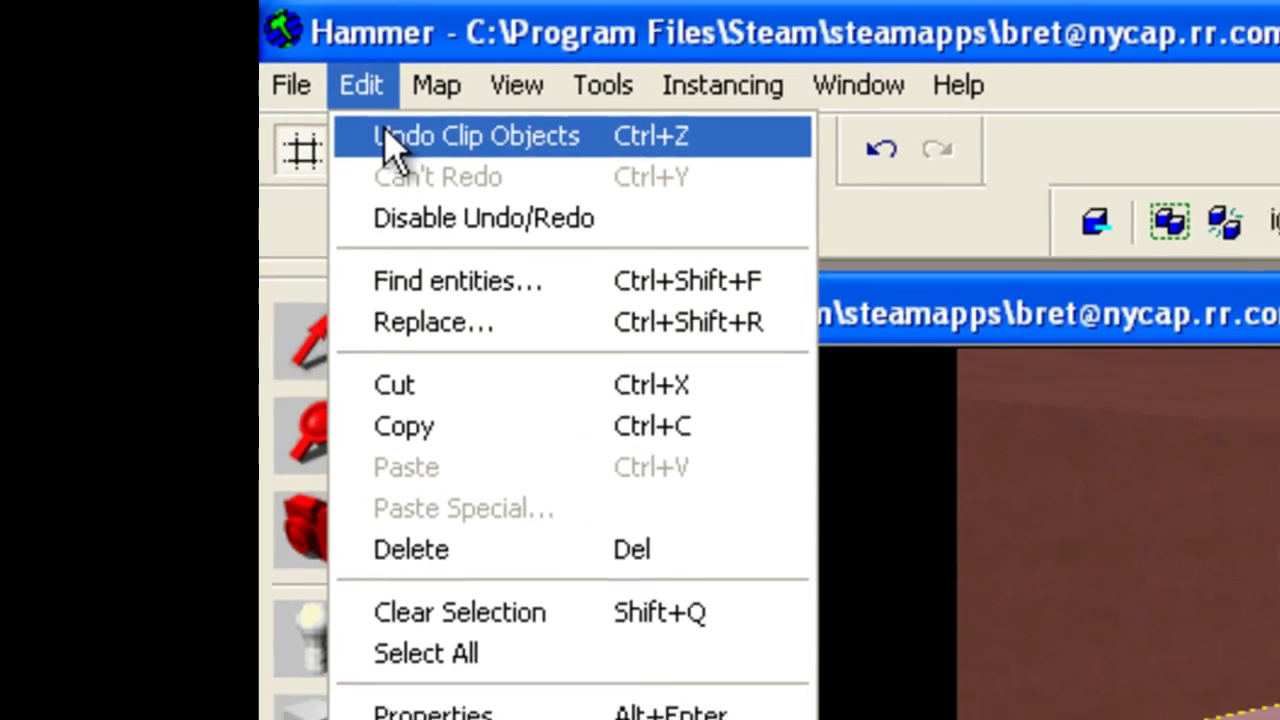
left_click(410, 150)
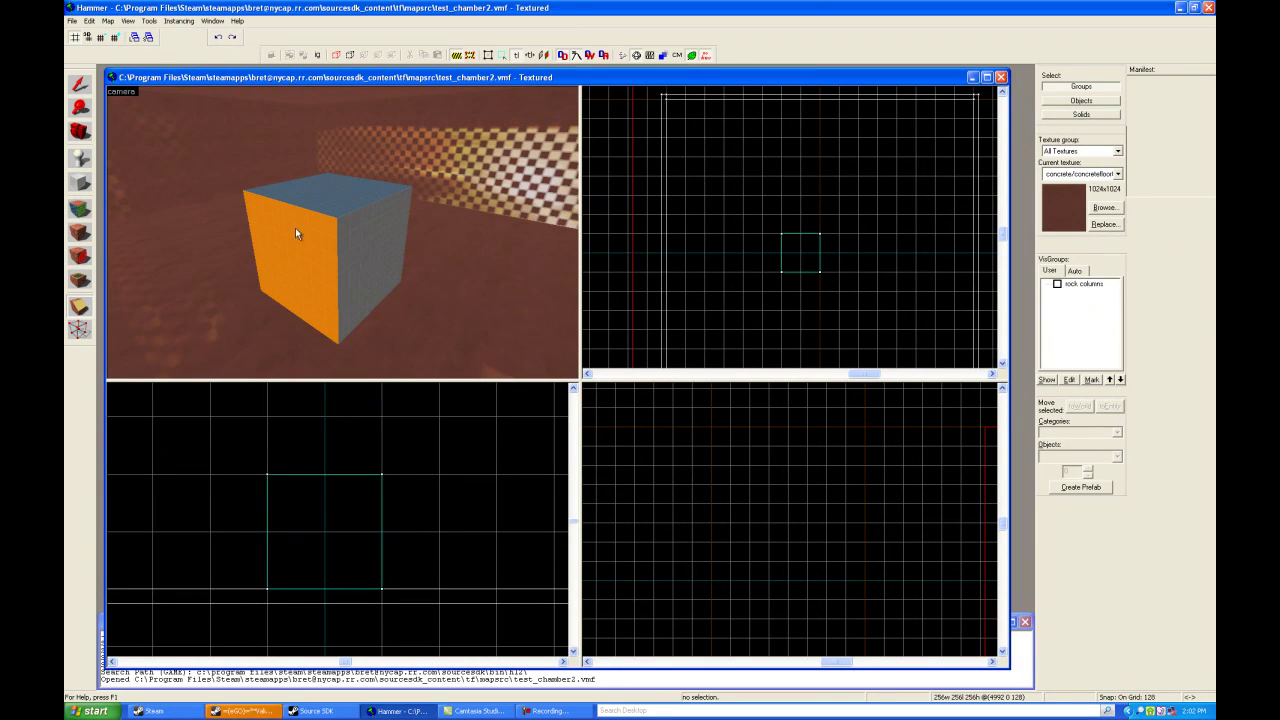
left_click(80, 84)
left_click(309, 237)
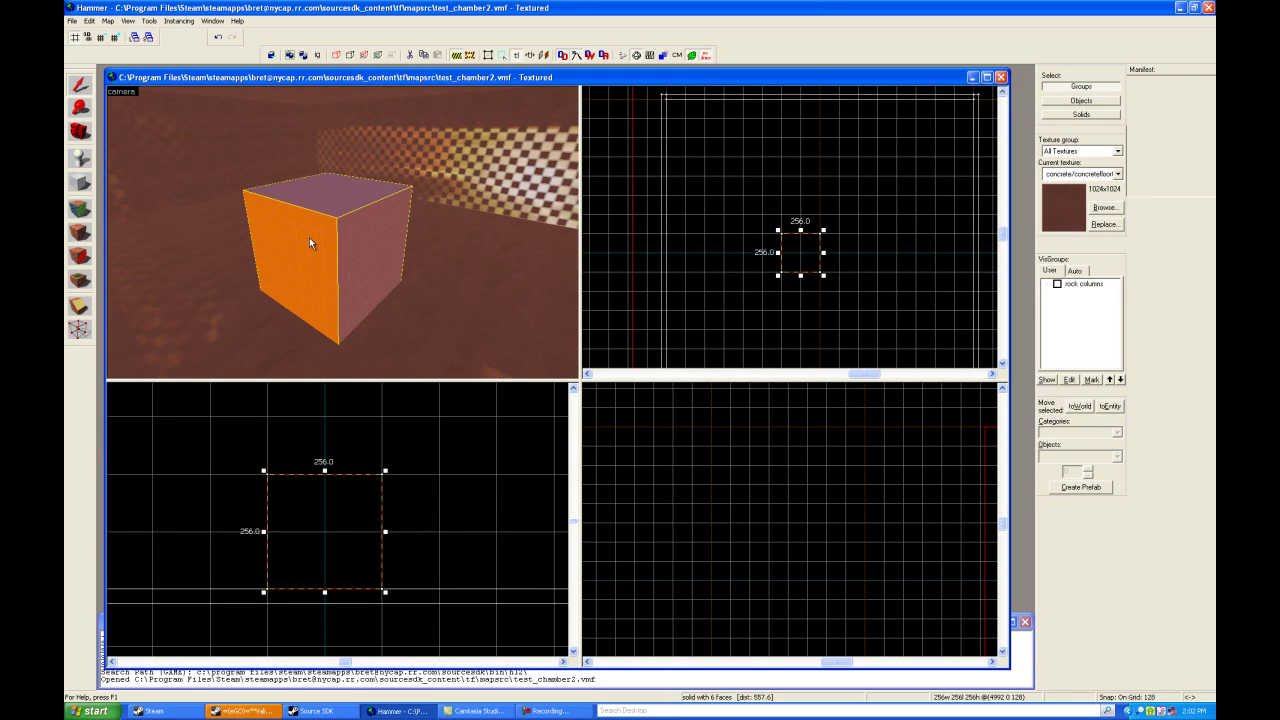
left_click(78, 310)
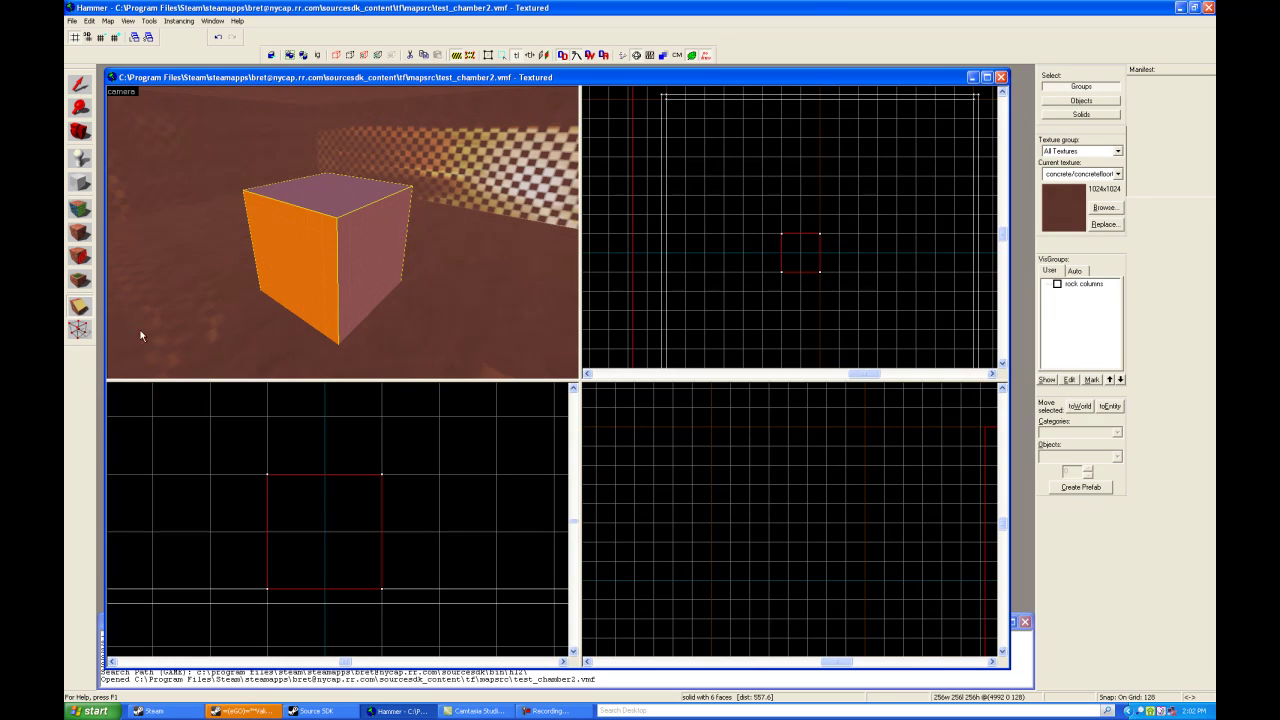
left_click(266, 474)
Draw a diagonal clip line across the cube and set the clip mode to keep both halves
left_click_drag(277, 492, 362, 575)
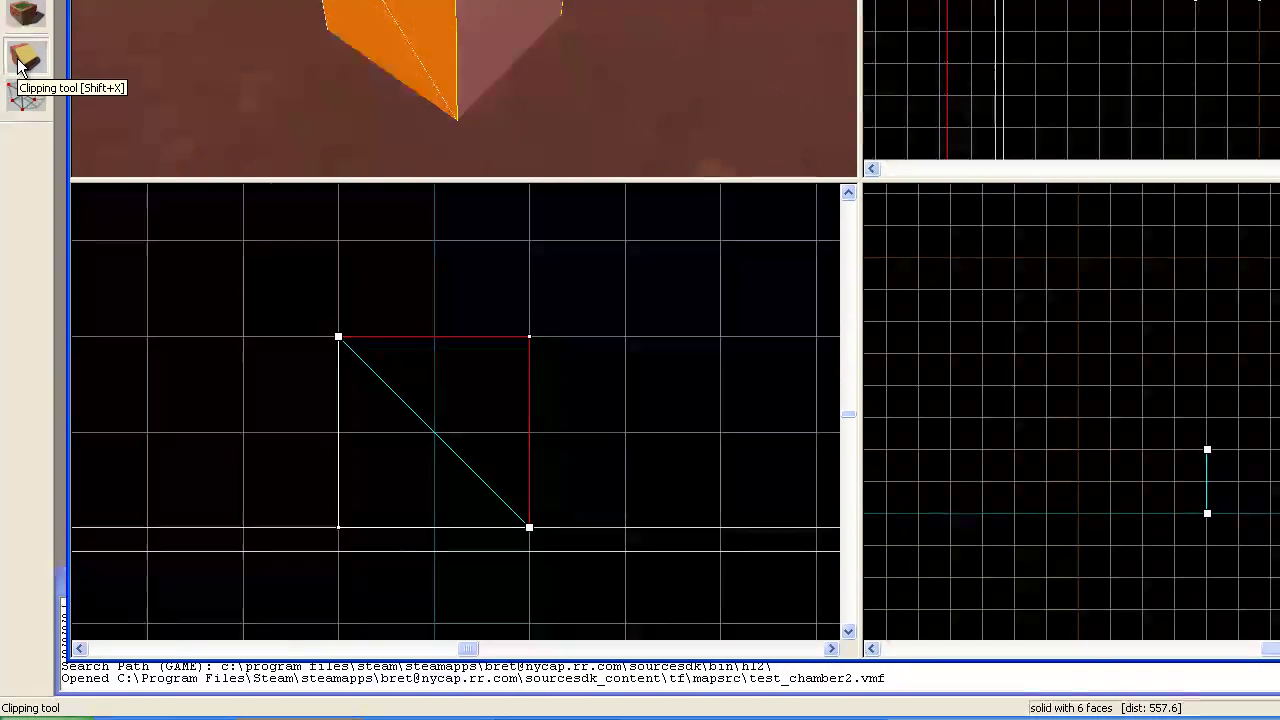
left_click(22, 60)
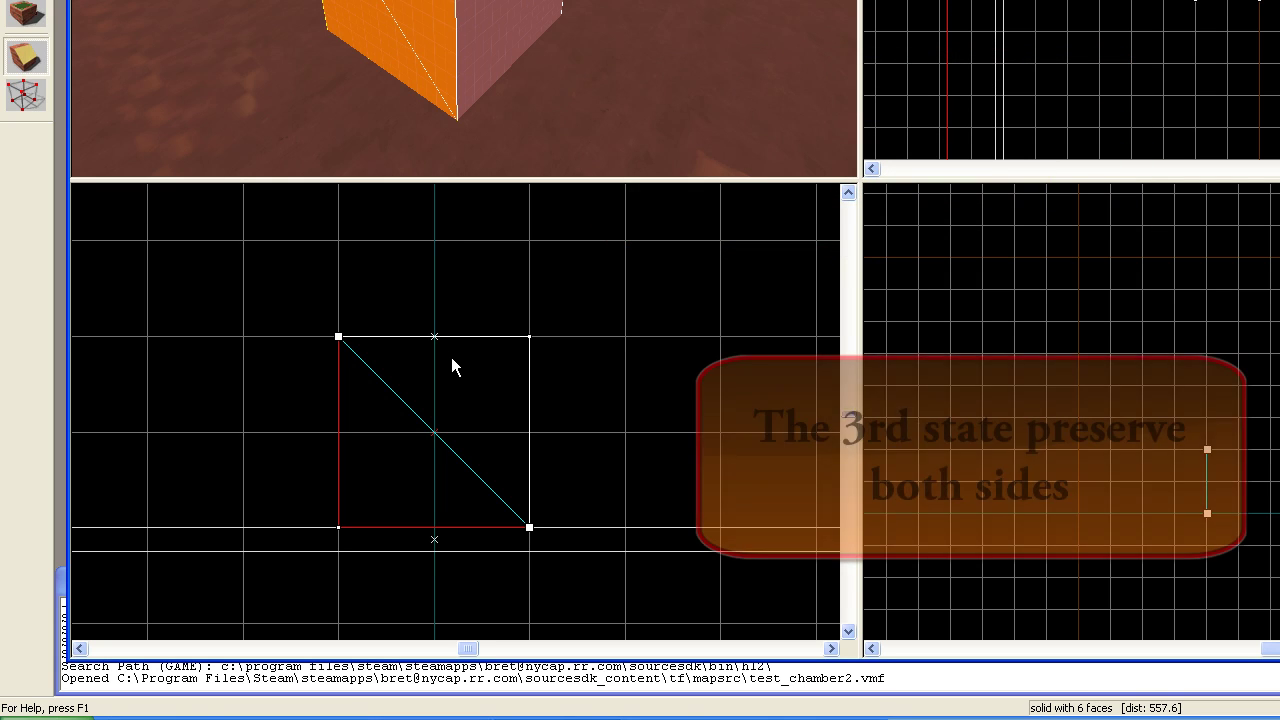
left_click(20, 62)
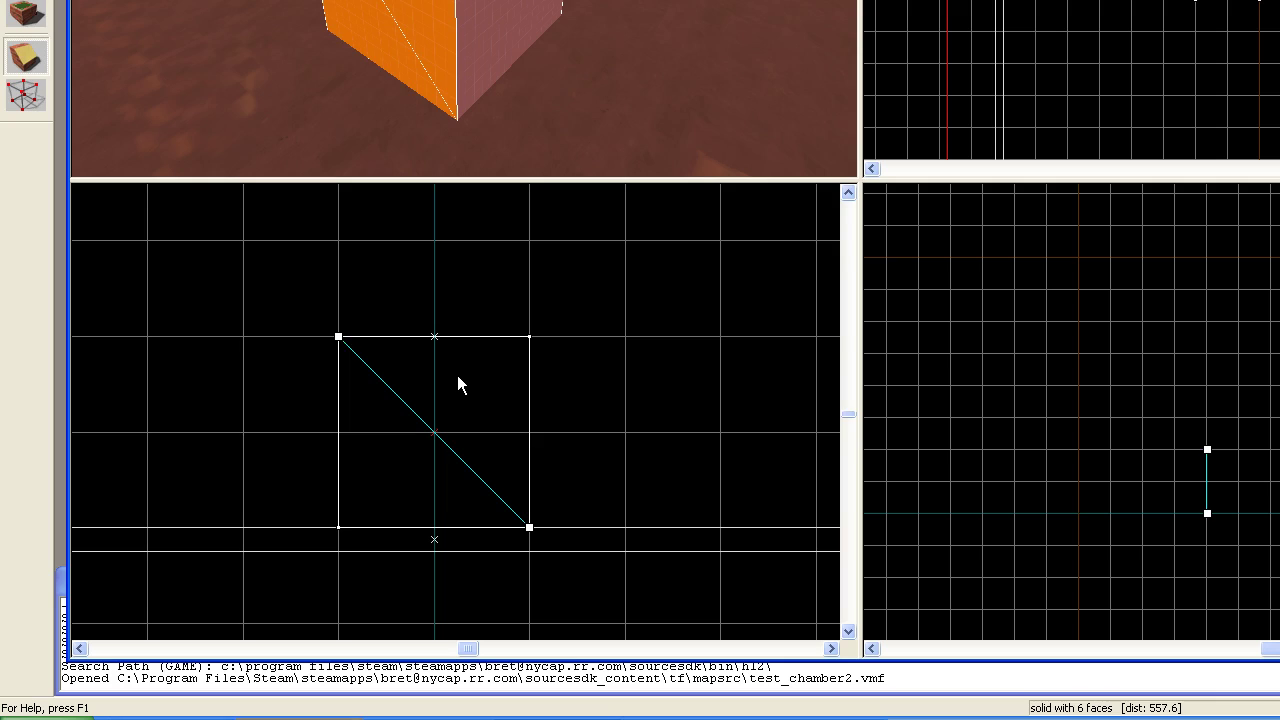
Split the cube into two wedges, then Shift-drag a copy 256 units to the right
key("Return")
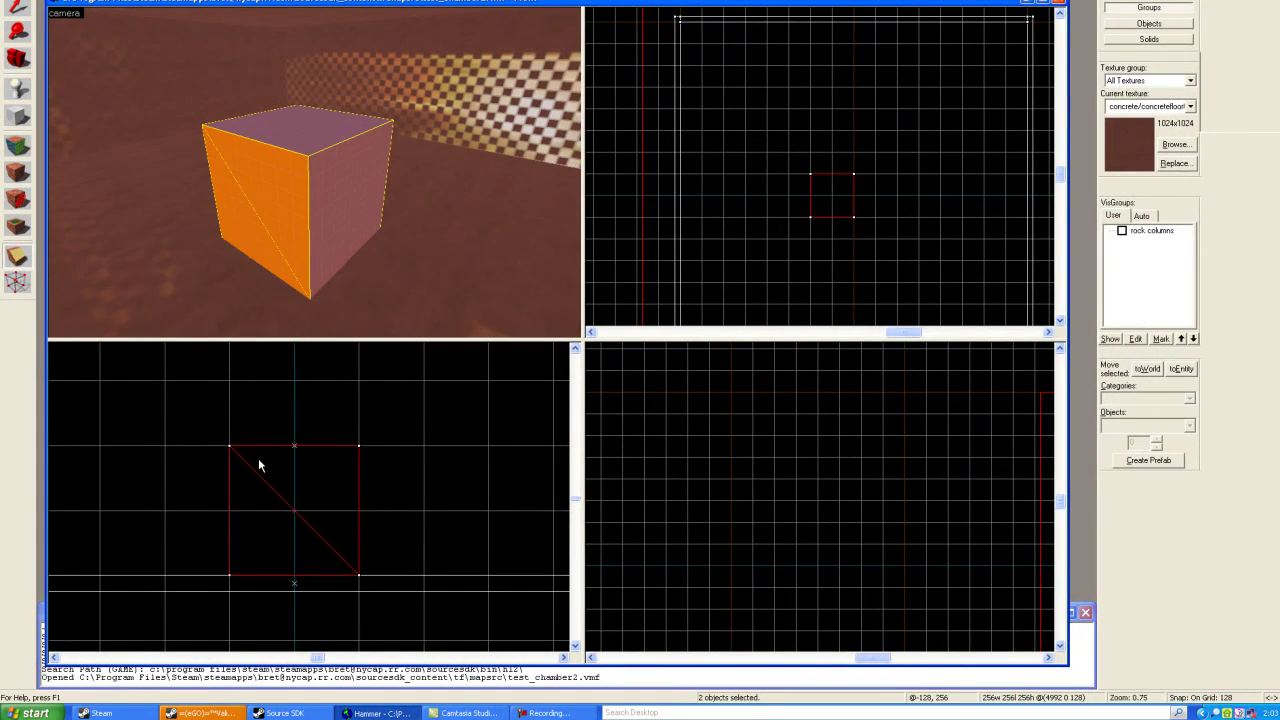
left_click(17, 10)
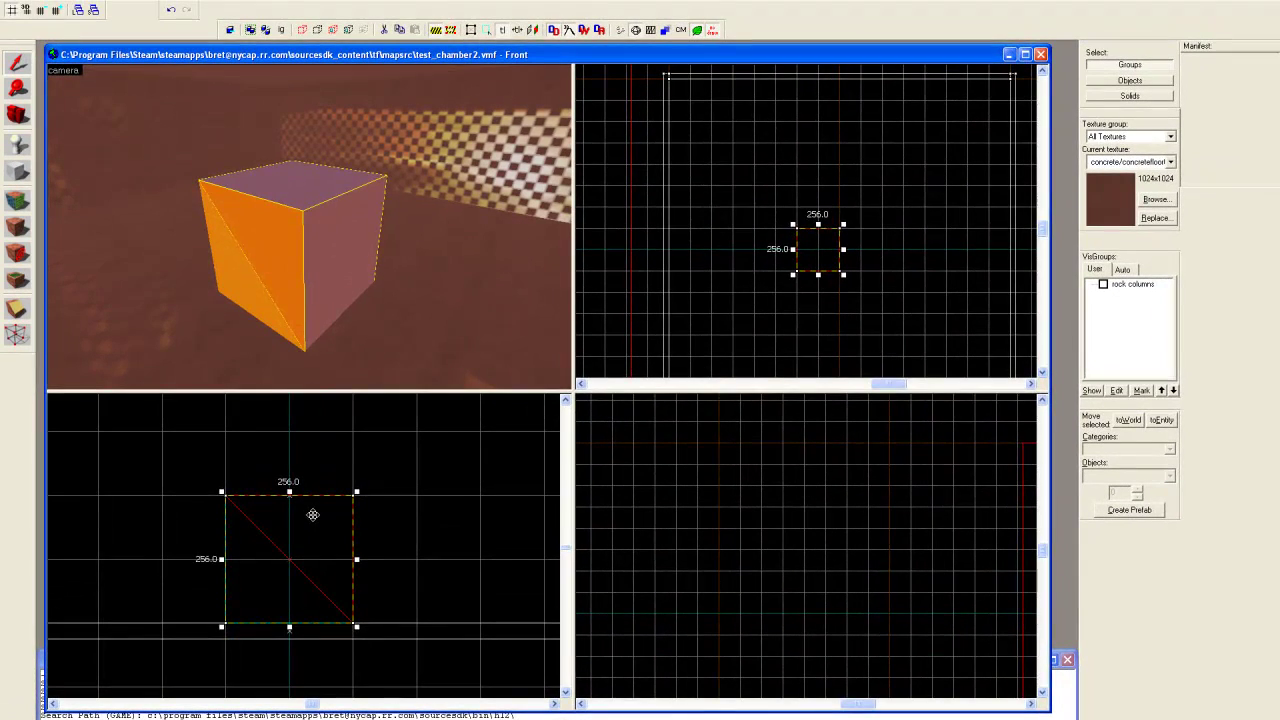
mouse_move(314, 496)
left_mouse_down("shift")
mouse_move(408, 496)
mouse_move(426, 500)
mouse_move(424, 519)
left_mouse_up("shift")
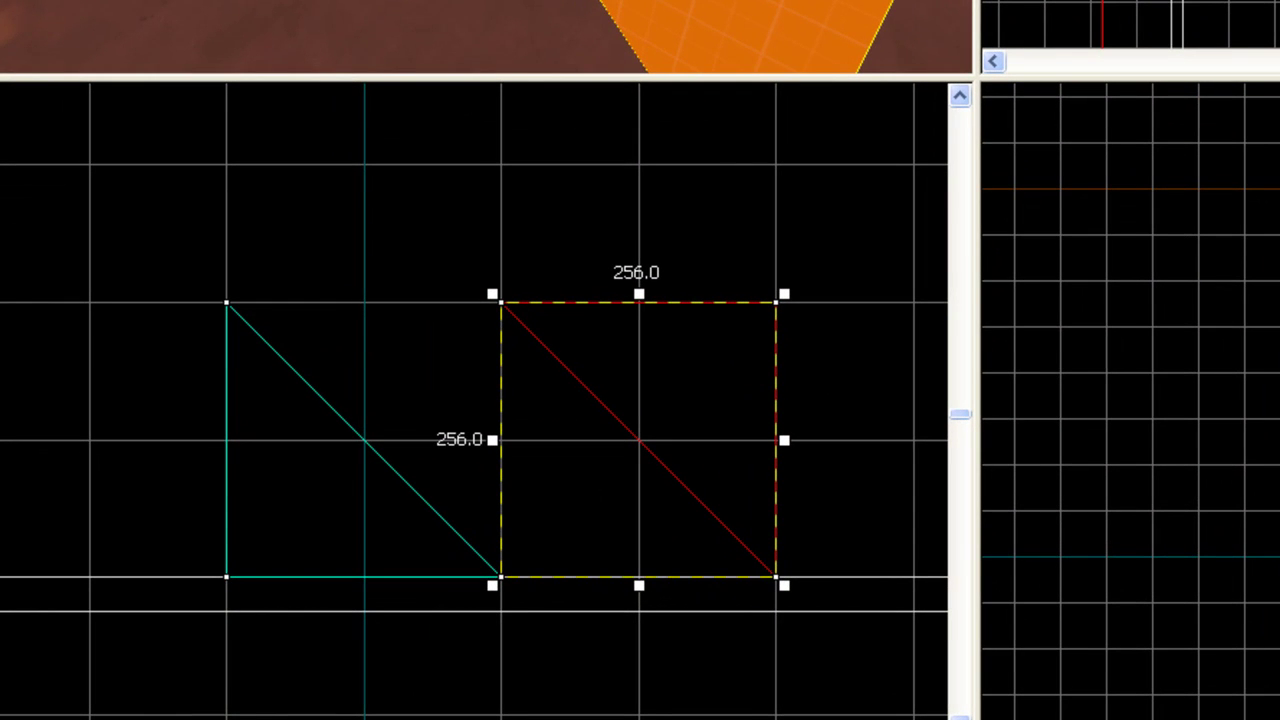
Clear the selection and draw a clip line from the right square's top-right corner to its centre
key("Escape")
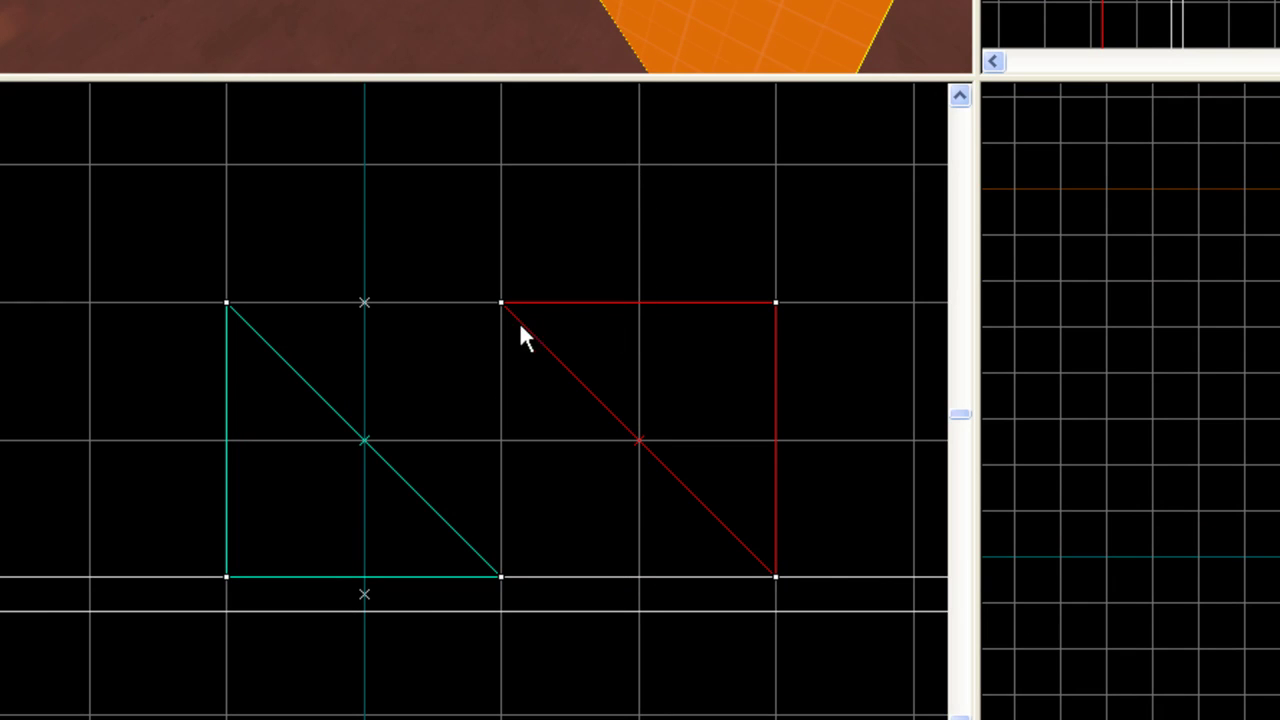
left_click_drag(776, 302, 664, 407)
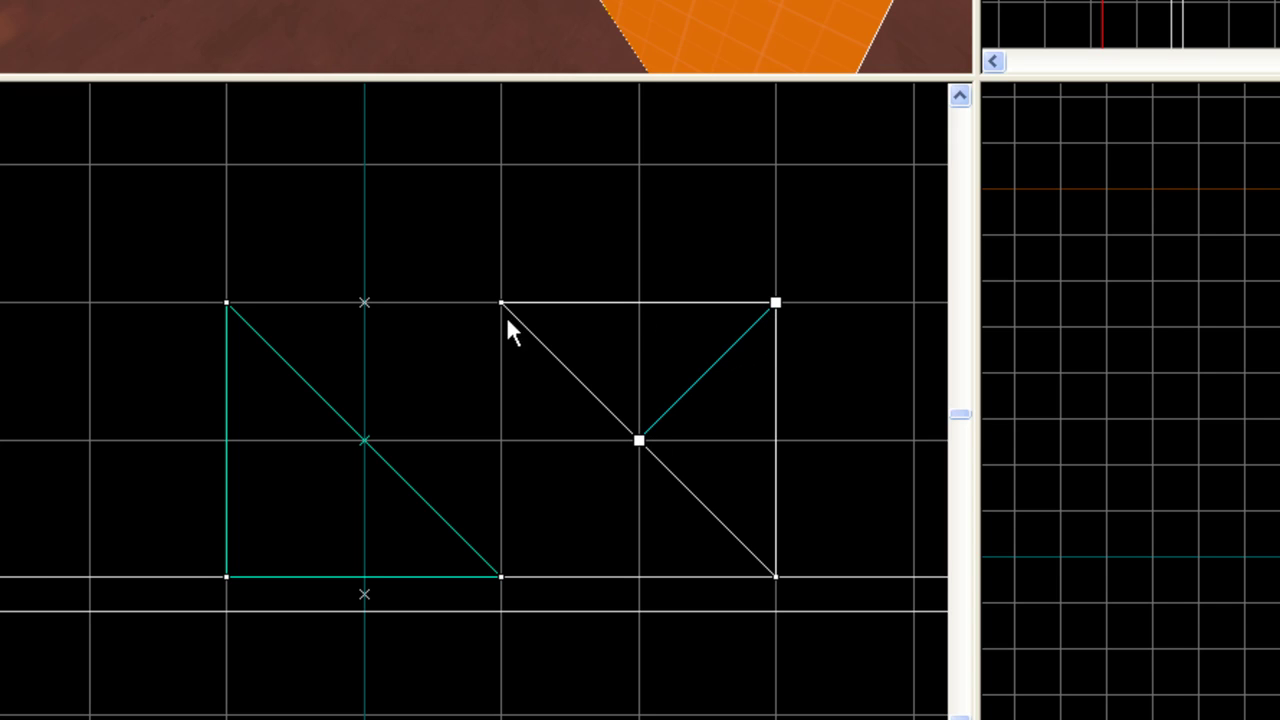
Reposition the clip line's endpoints, flipping the kept side, until it runs horizontally through the square's middle
left_click_drag(777, 302, 780, 211)
left_click(639, 440)
left_click_drag(641, 504, 643, 523)
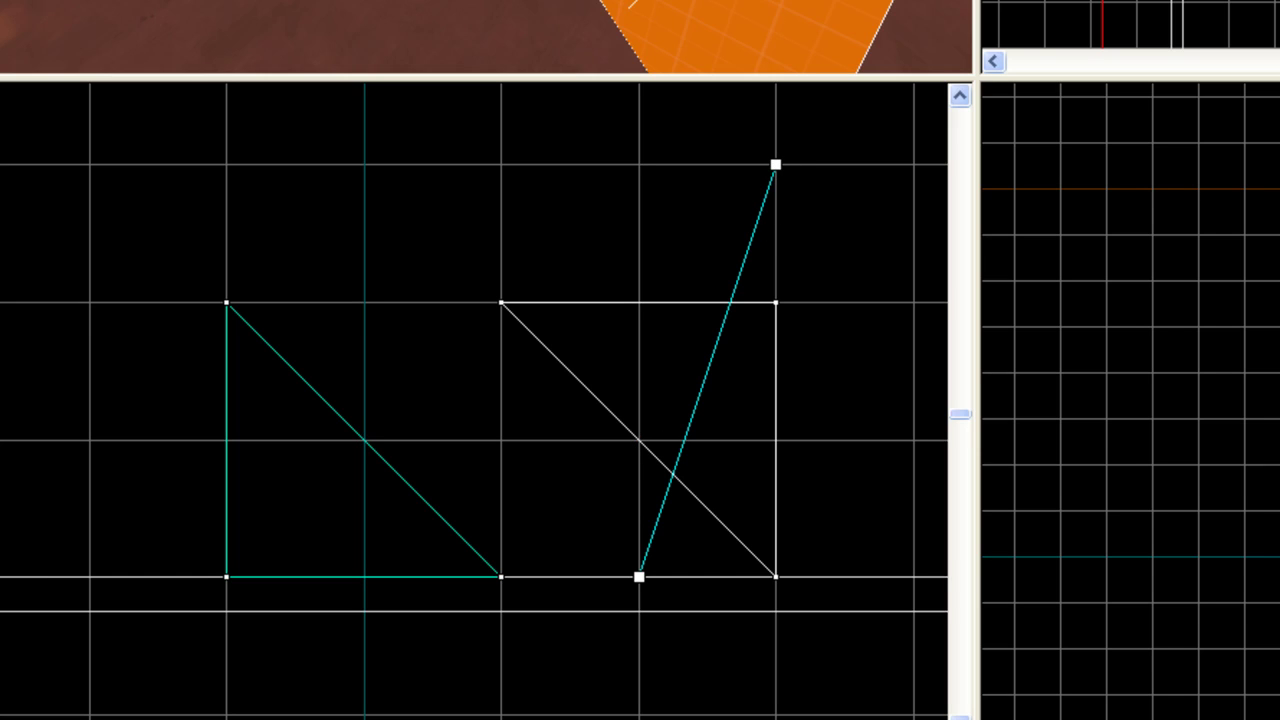
key("shift+x")
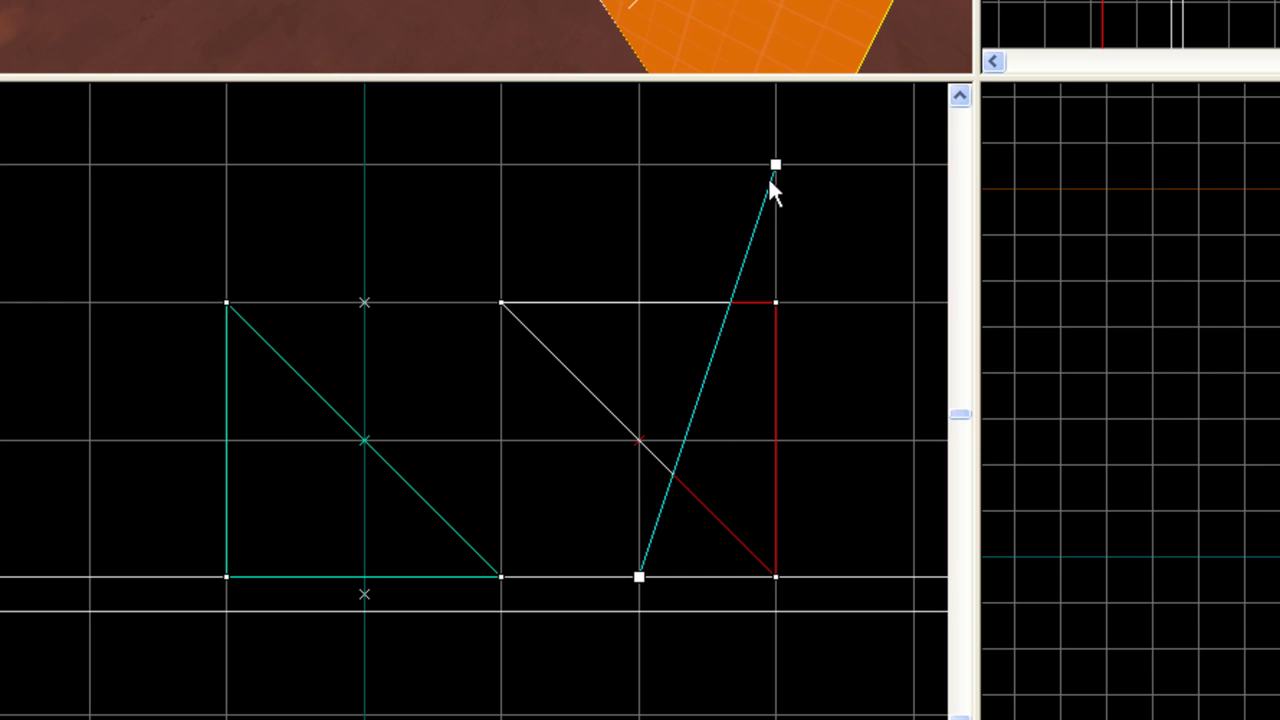
left_click_drag(768, 163, 694, 163)
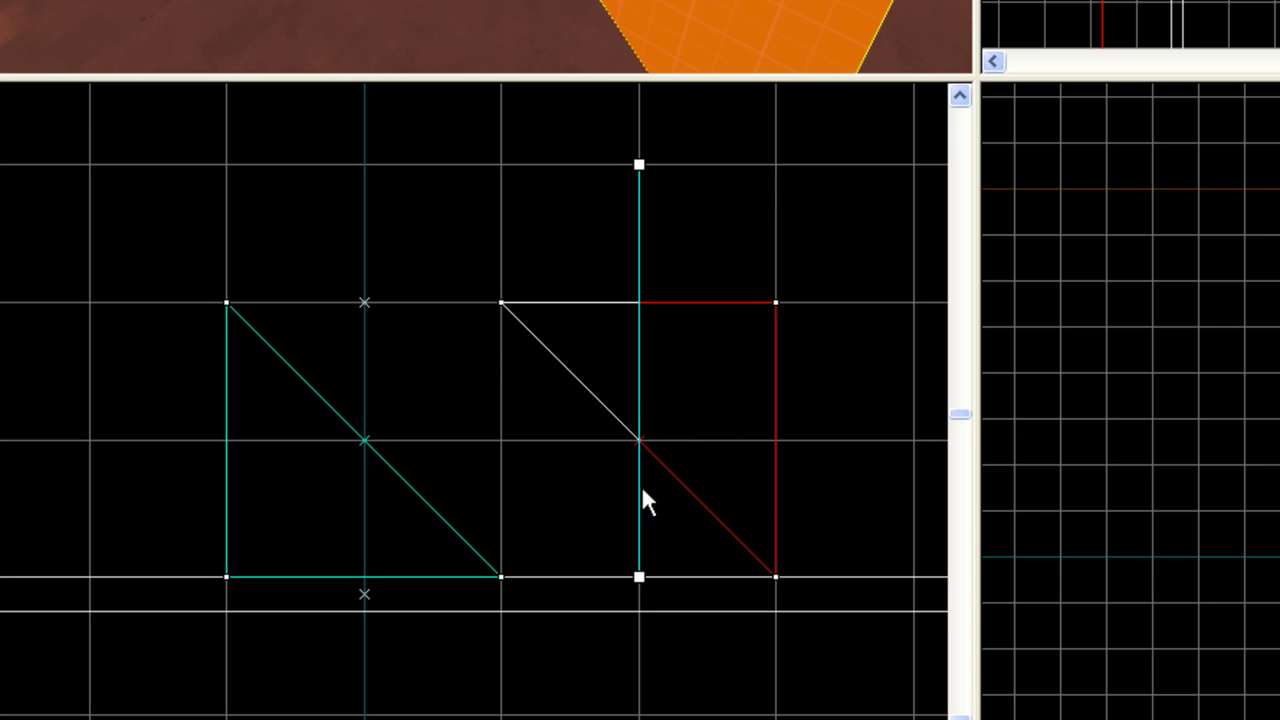
left_click_drag(637, 577, 904, 570)
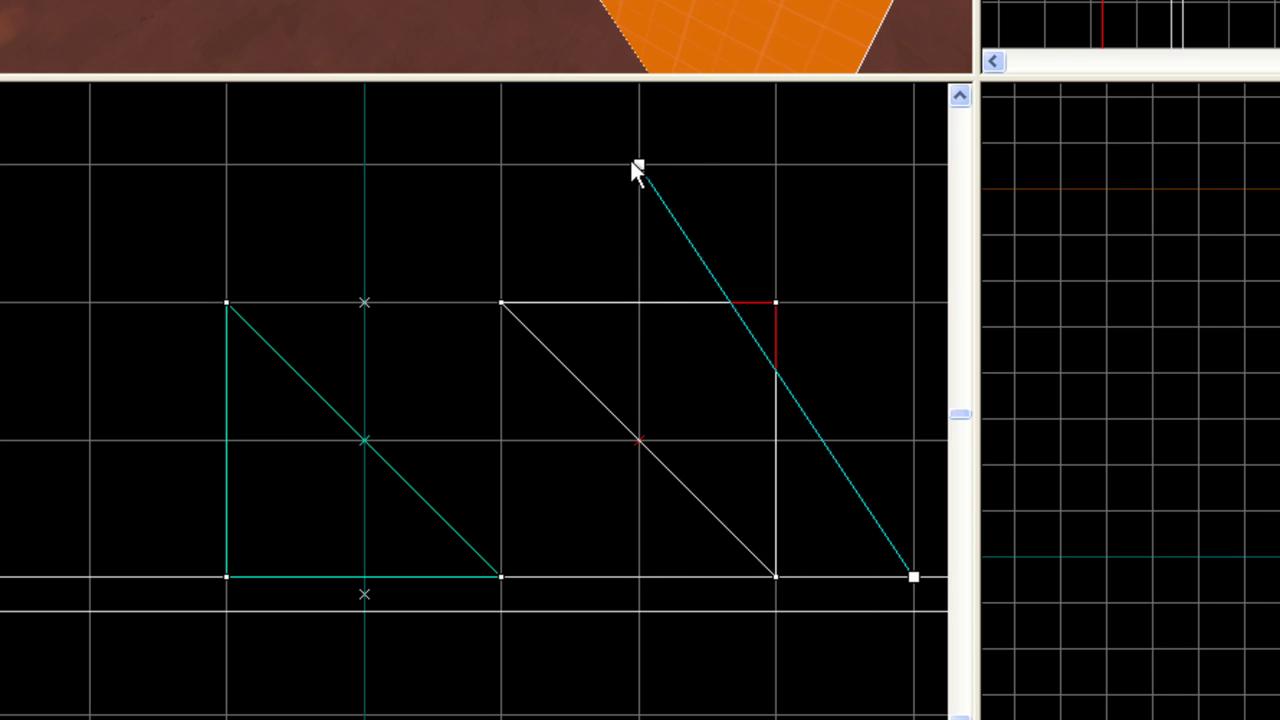
left_click_drag(639, 164, 523, 429)
left_click_drag(913, 577, 914, 441)
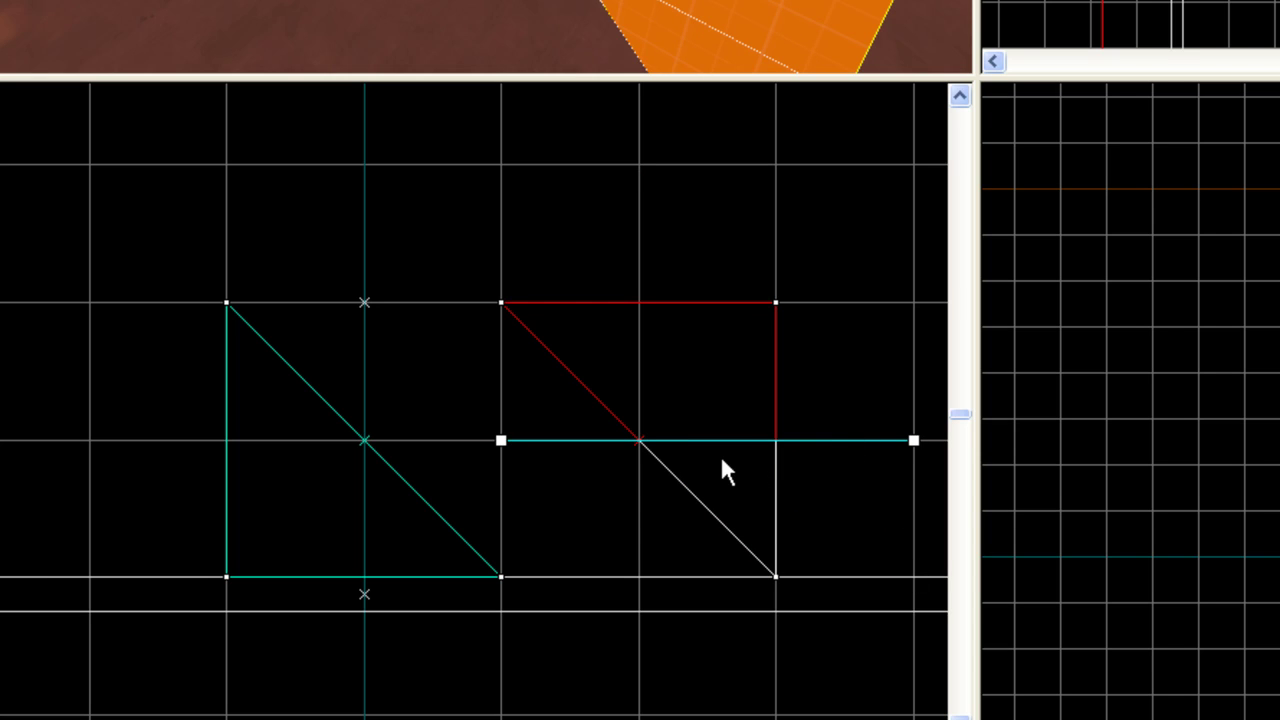
On a finer grid, slant the clip line across the square's upper-left corner
key("bracketleft")
key("bracketleft")
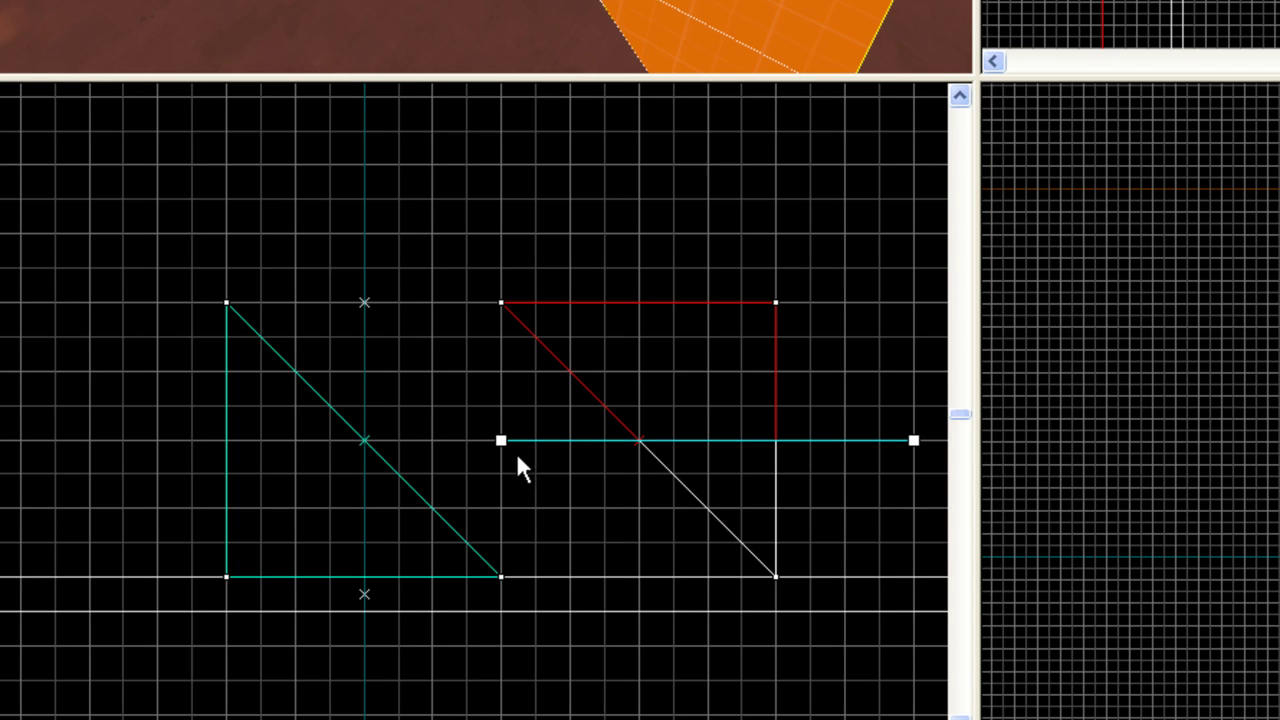
left_click_drag(501, 441, 535, 372)
left_click_drag(913, 440, 708, 270)
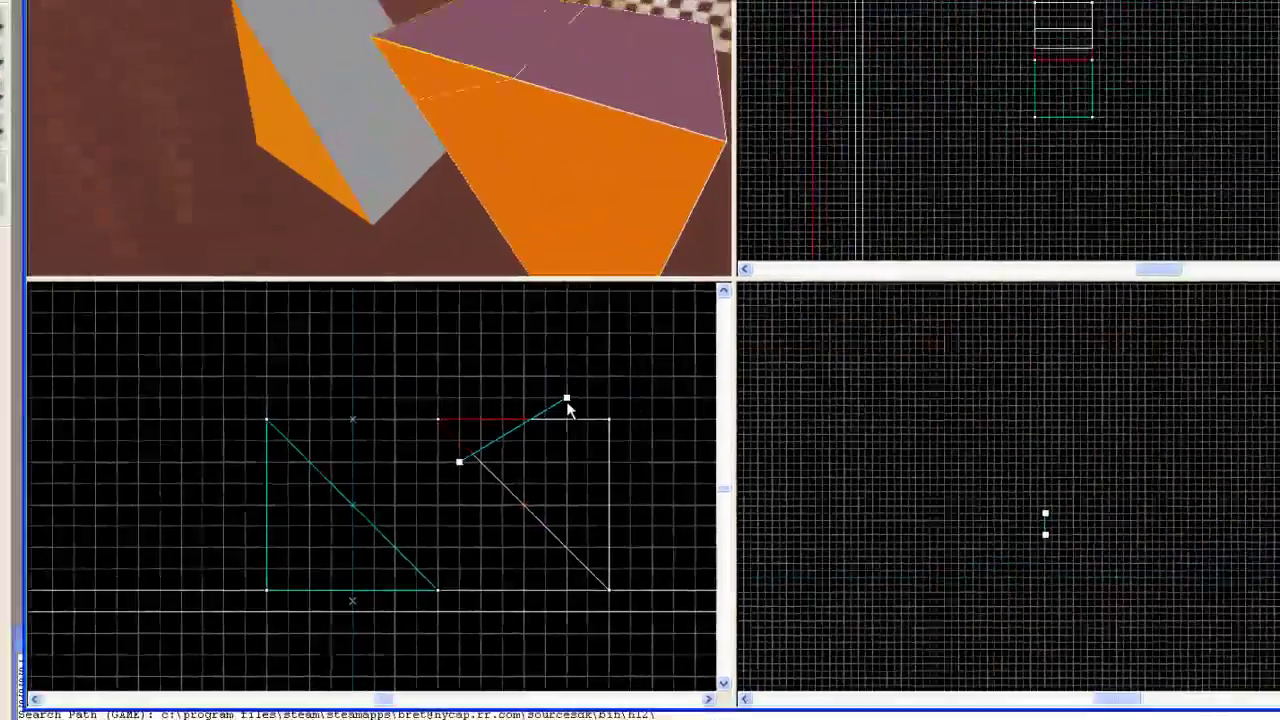
Clip off the square brush's upper-left corner and fly the 3D camera closer to both pieces
key("Return")
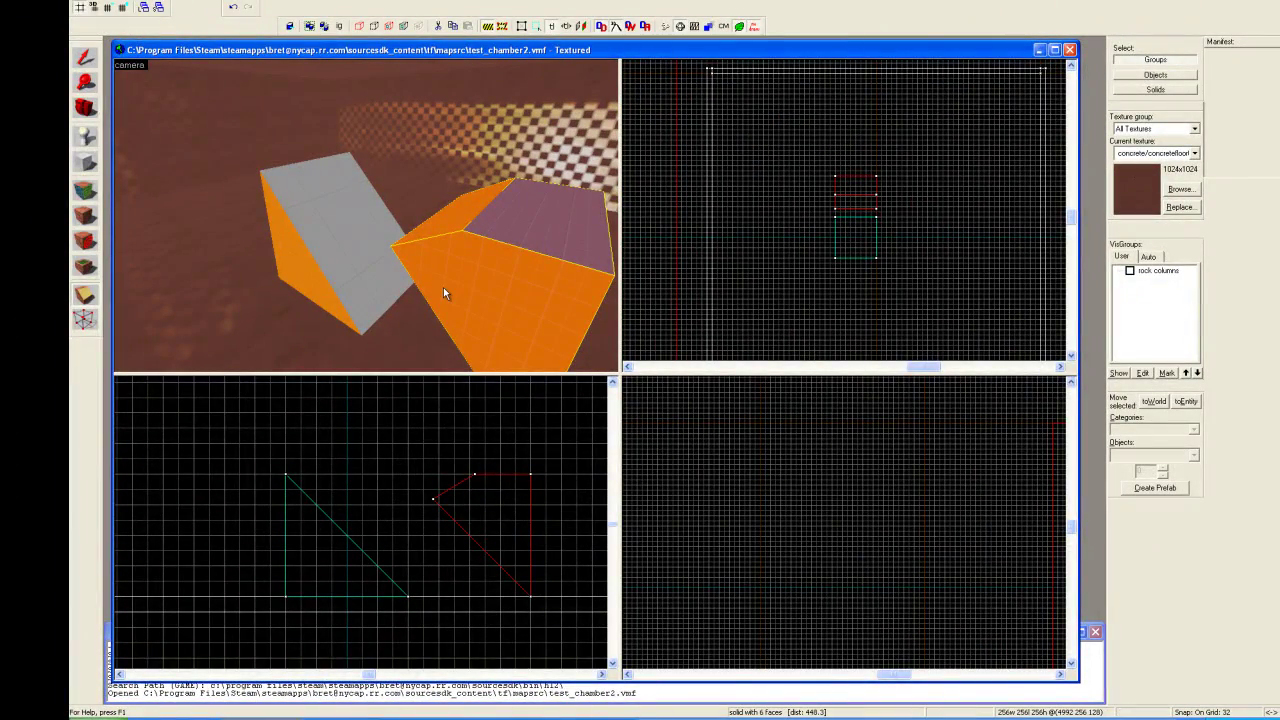
key("Up")
key("Right")
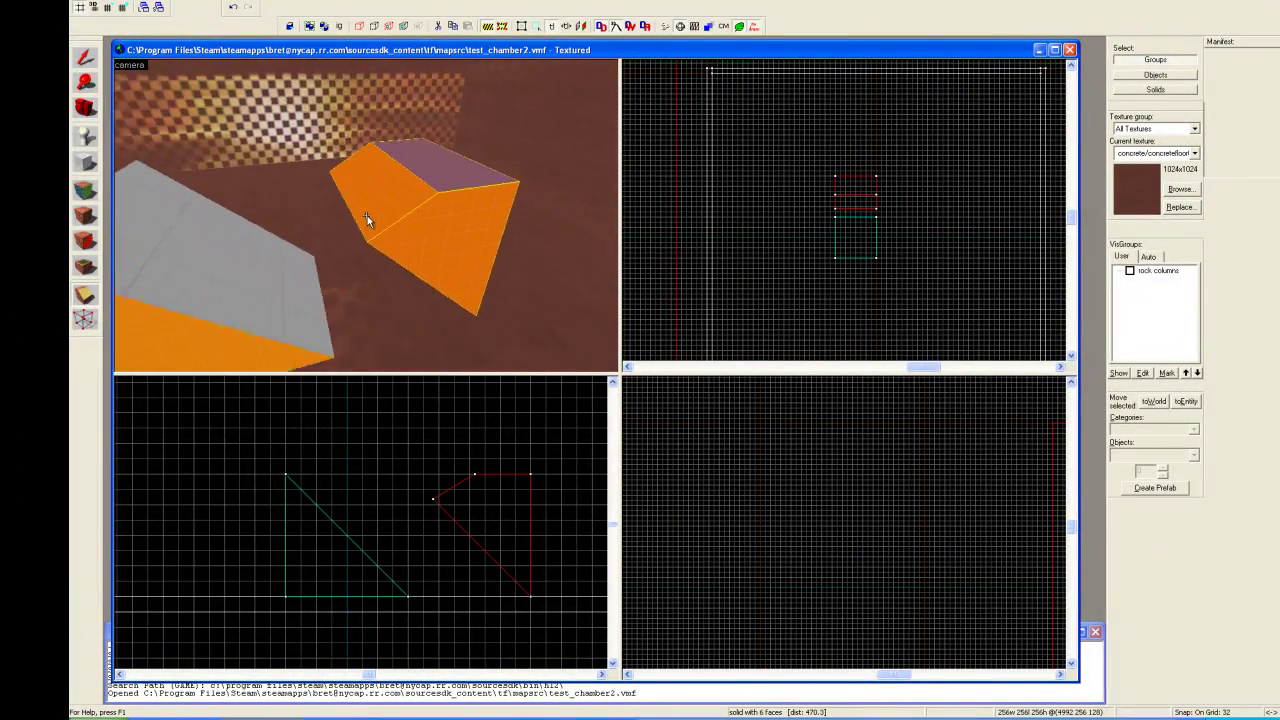
key("Up")
key("Down")
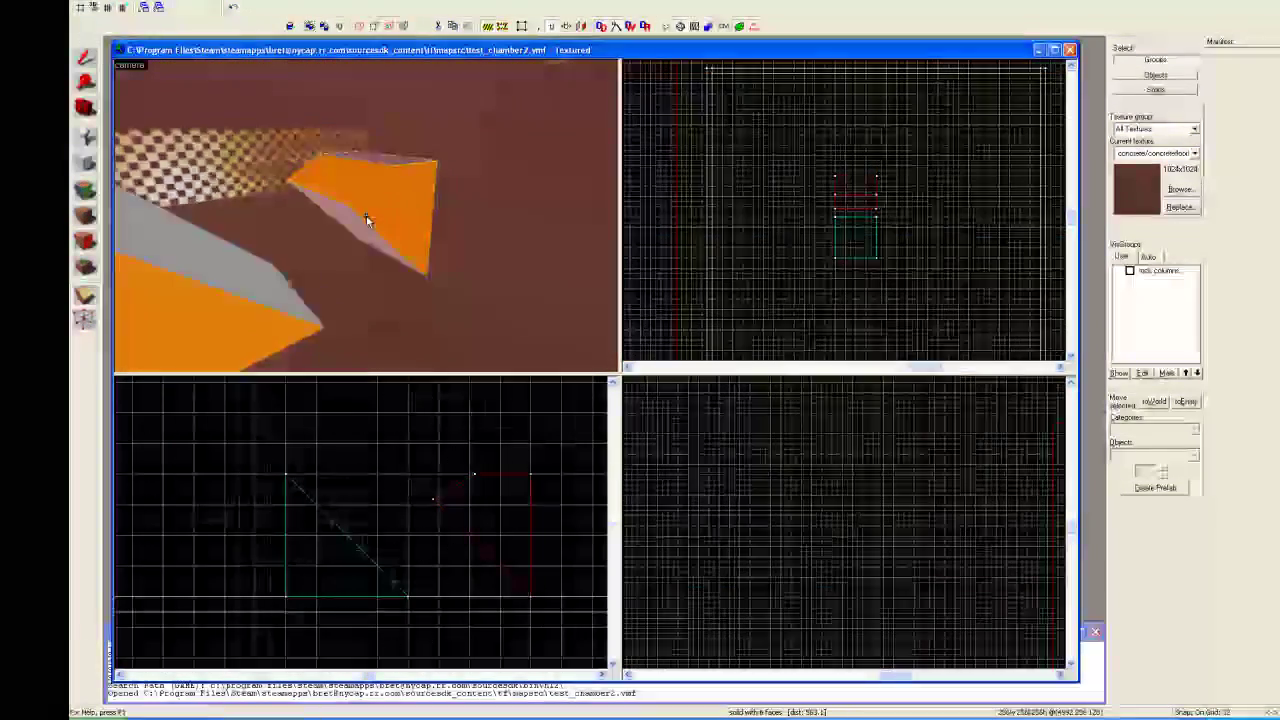
key("Up")
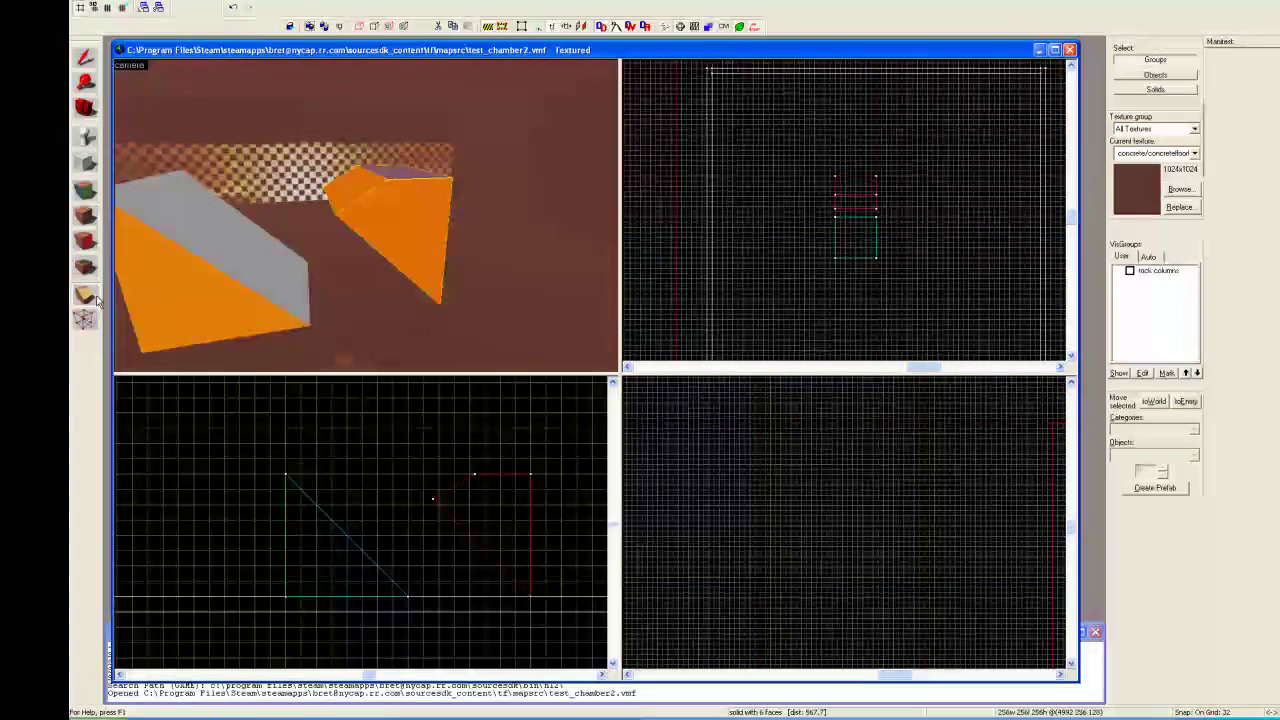
key("shift+c")
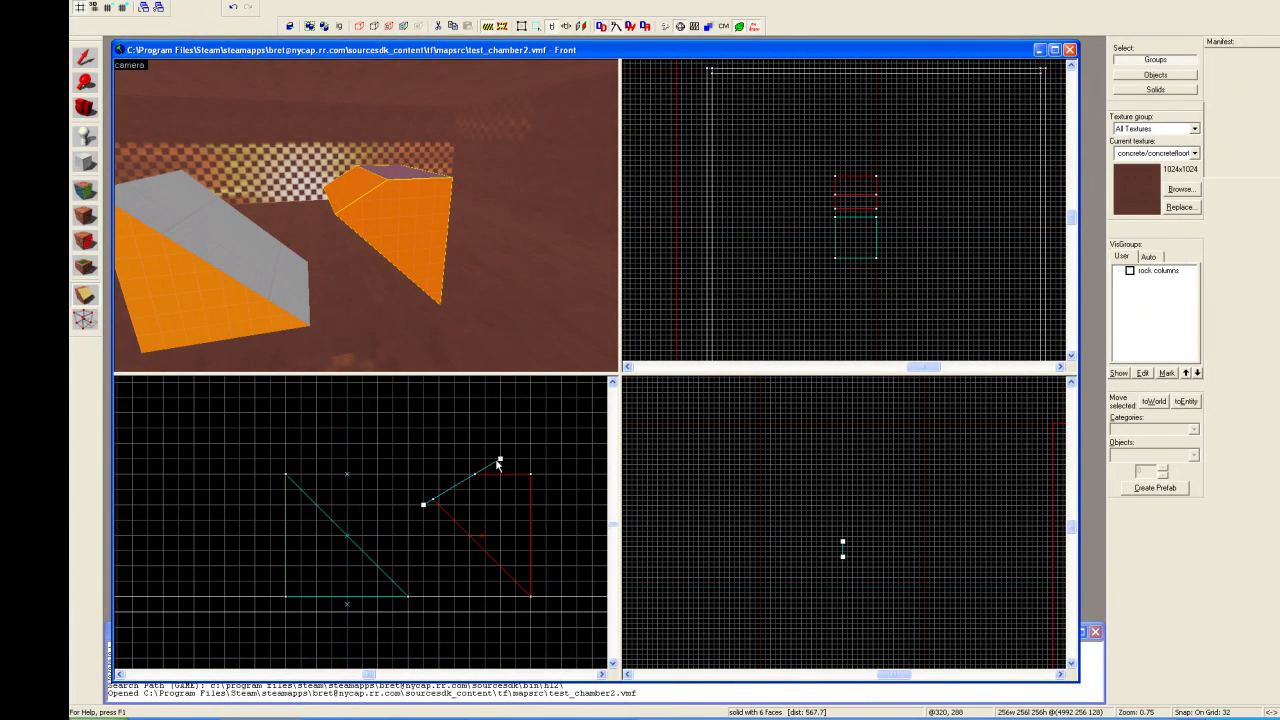
Re-aim the camera at the pieces and select the odd-shaped 256 by 204 wedge
left_click_drag(501, 461, 561, 504)
left_click_drag(423, 504, 438, 535)
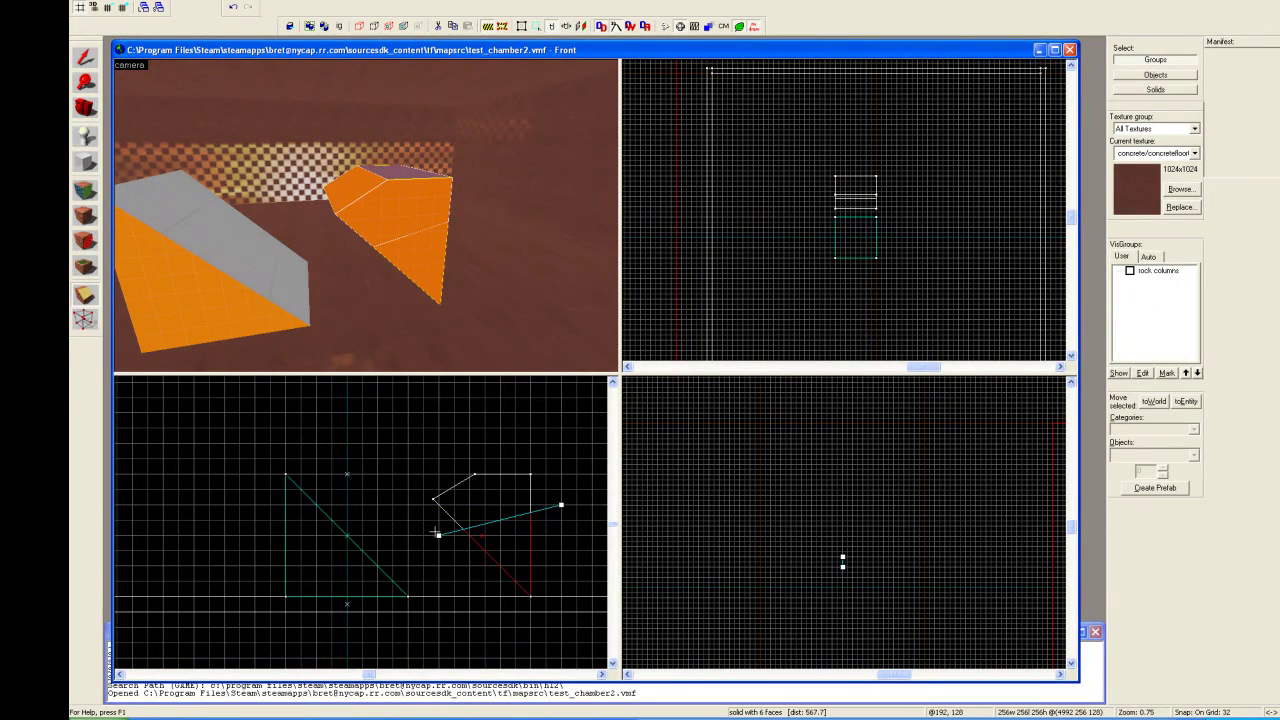
left_click(85, 295)
left_click(292, 267)
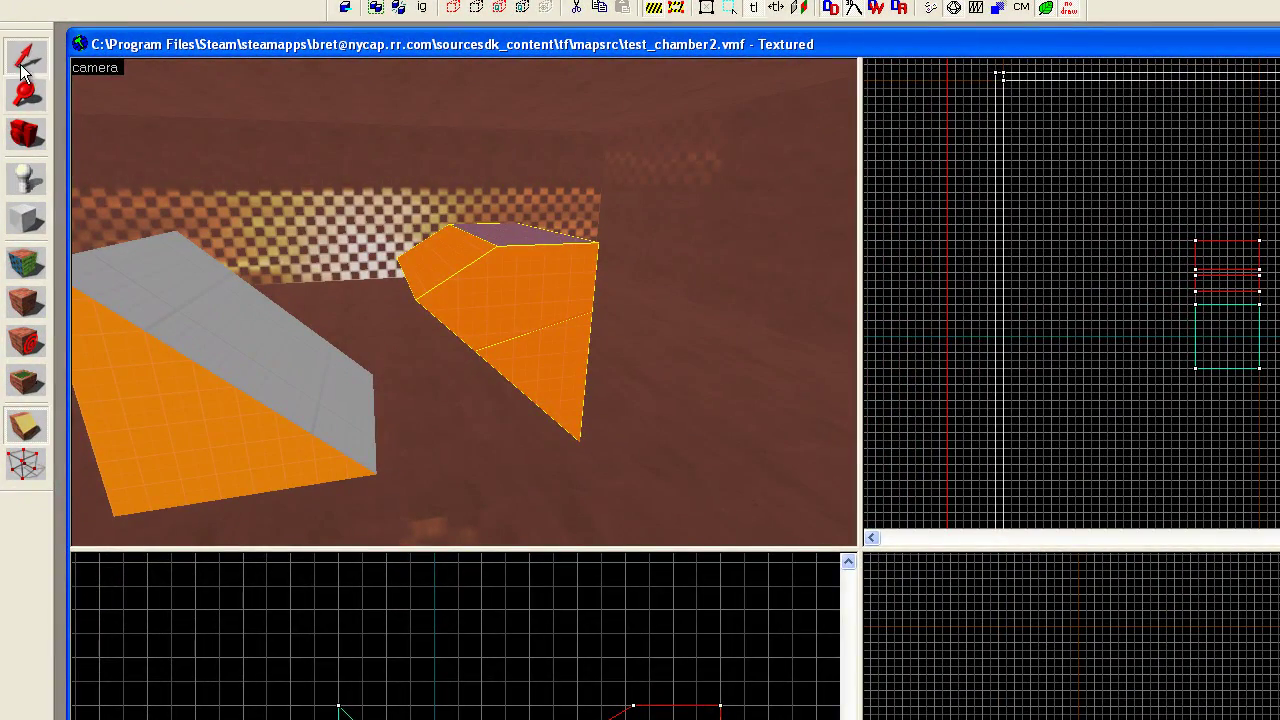
left_click(22, 70)
left_click(488, 310)
left_click(489, 306)
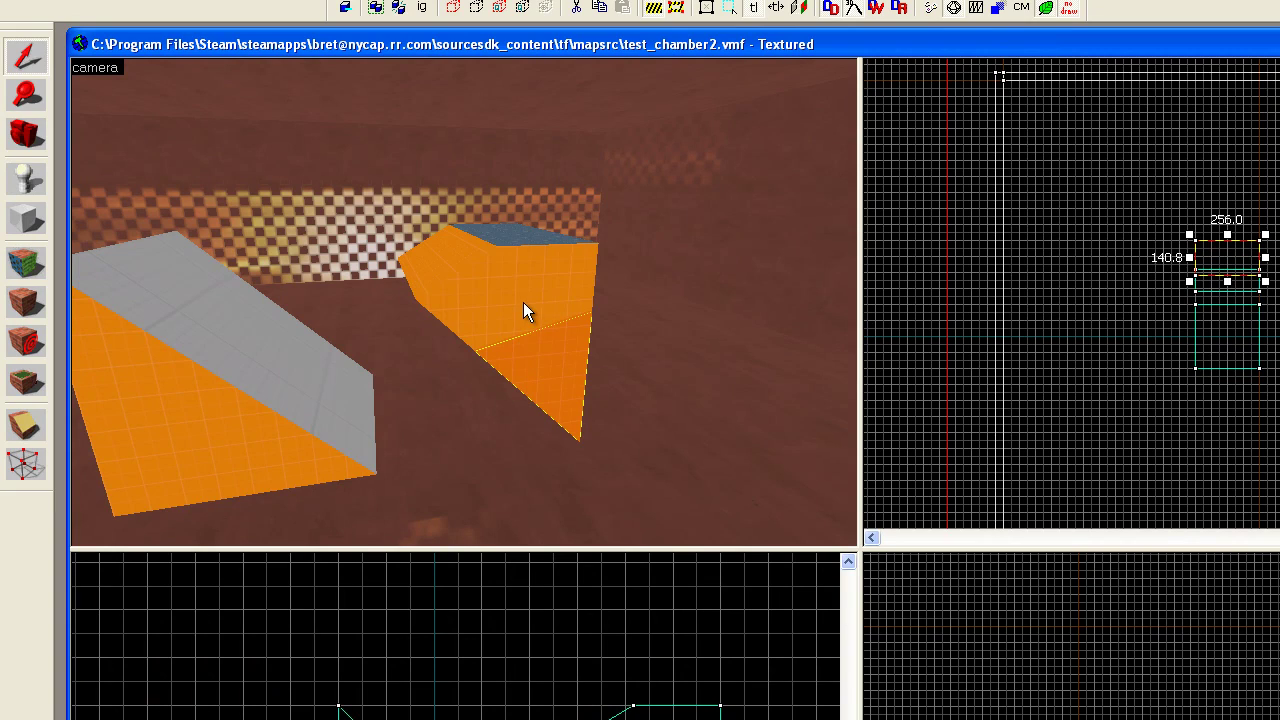